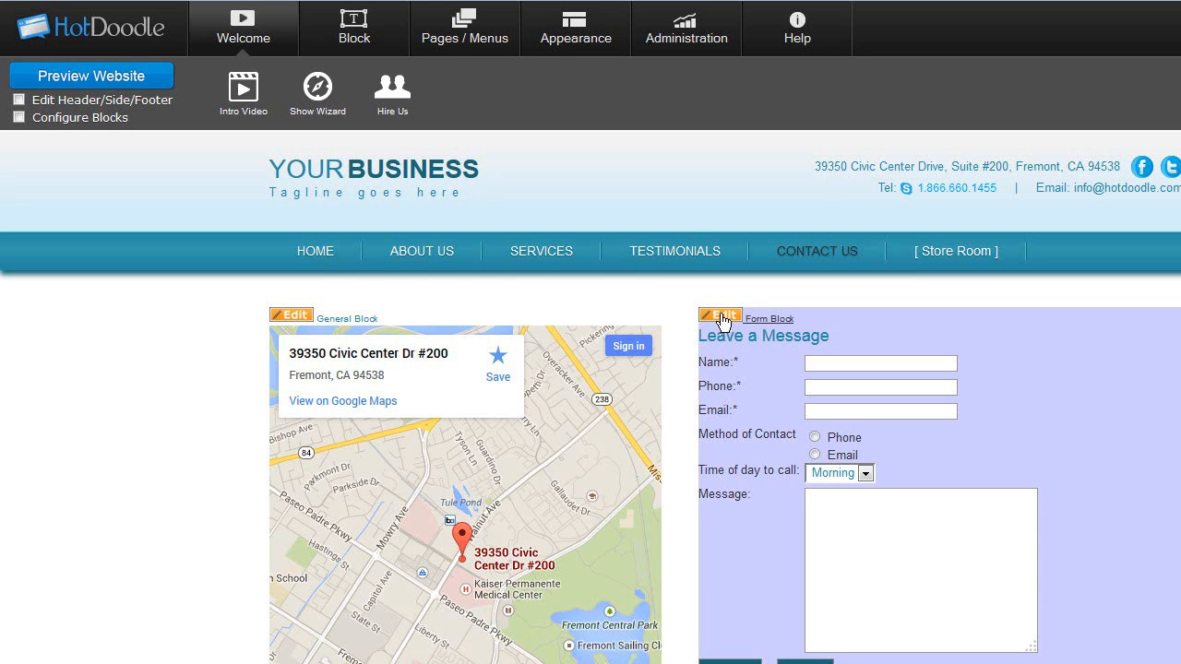
# Add a checkbox field to the Leave a Message form with identifier products, caption Products and the caption on the right
pyautogui.click(721, 318)
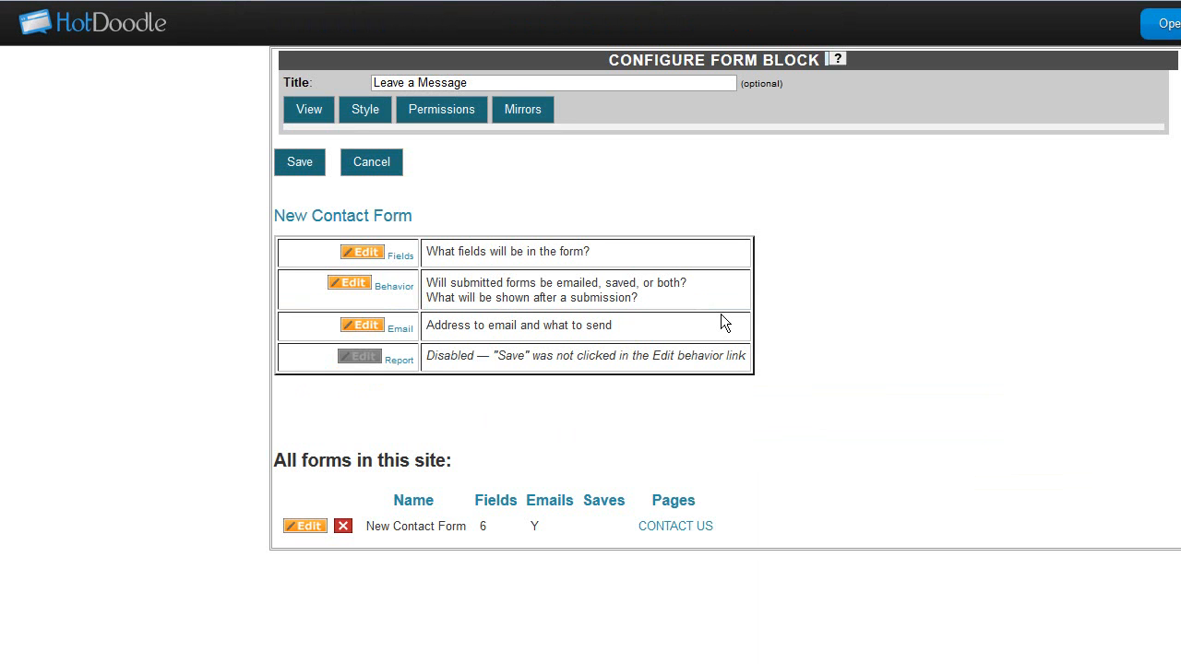
pyautogui.click(362, 252)
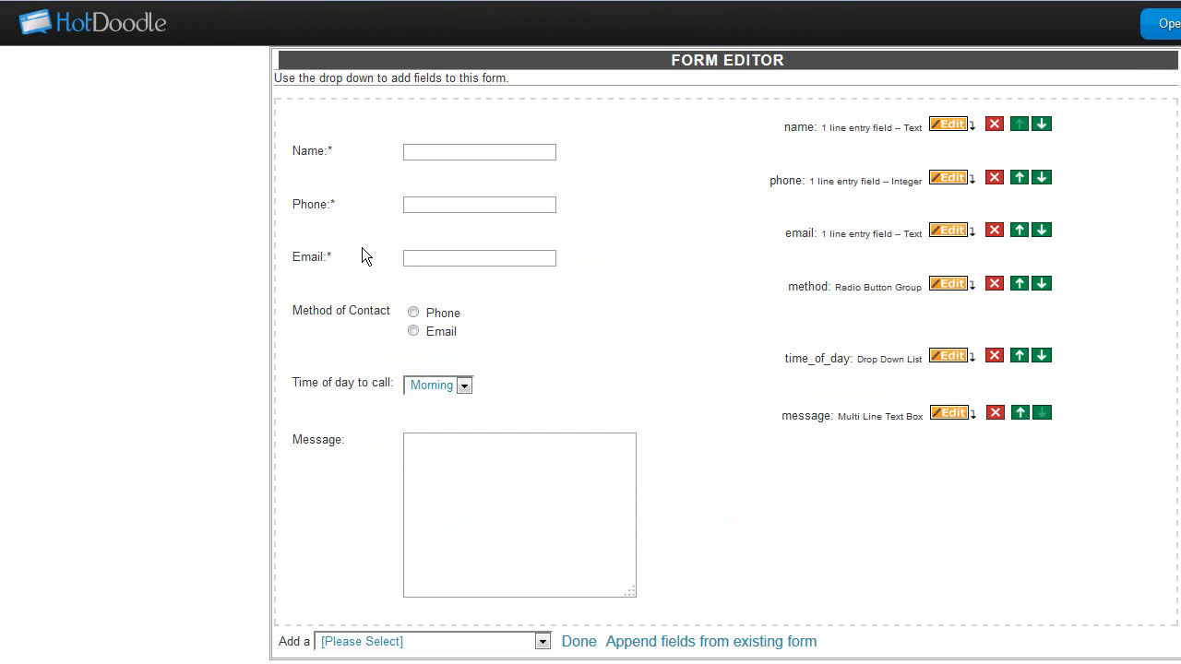
pyautogui.click(543, 642)
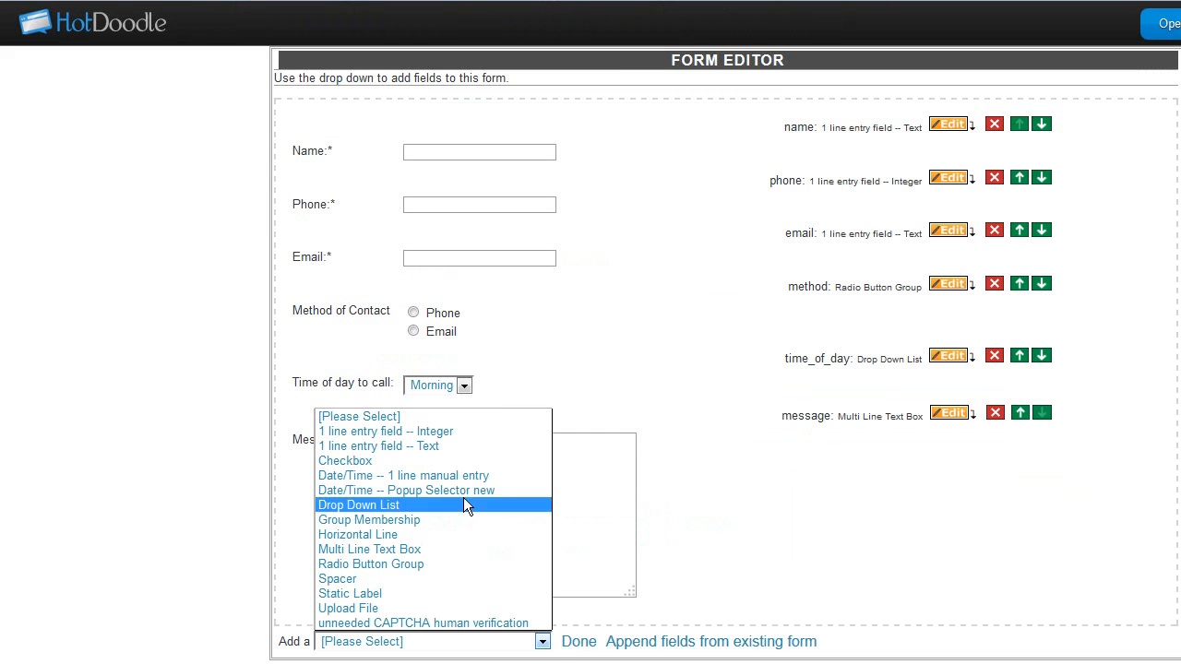
pyautogui.click(441, 461)
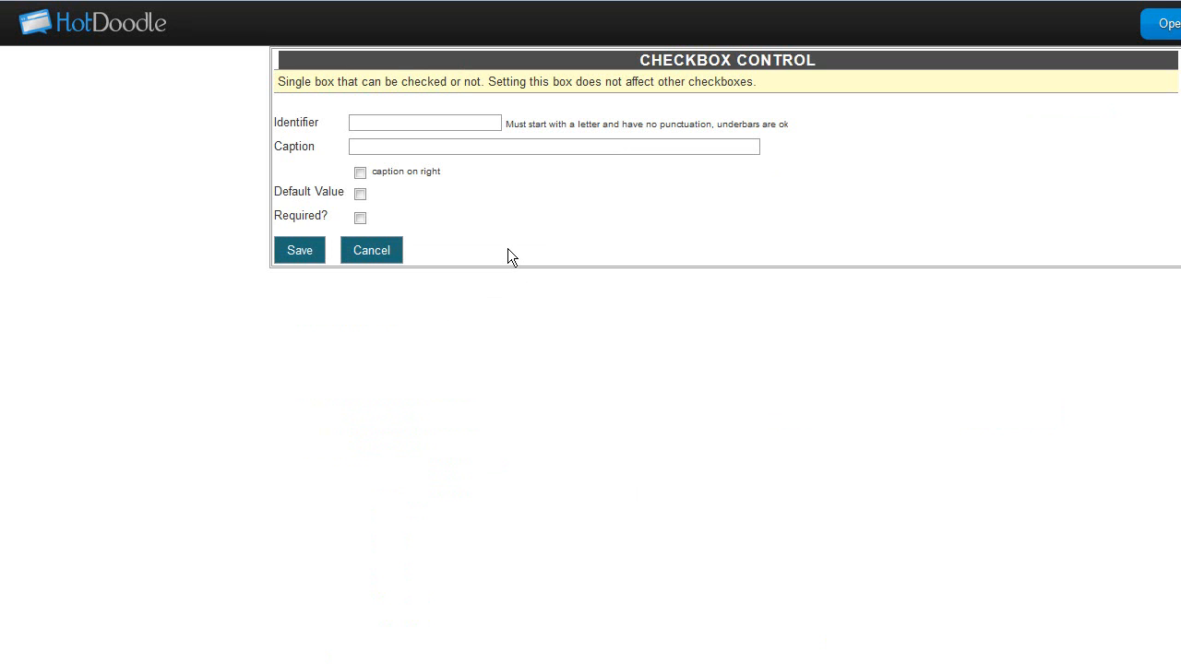
pyautogui.write('pro')
pyautogui.click(409, 142)
pyautogui.click(411, 146)
pyautogui.write('Pro')
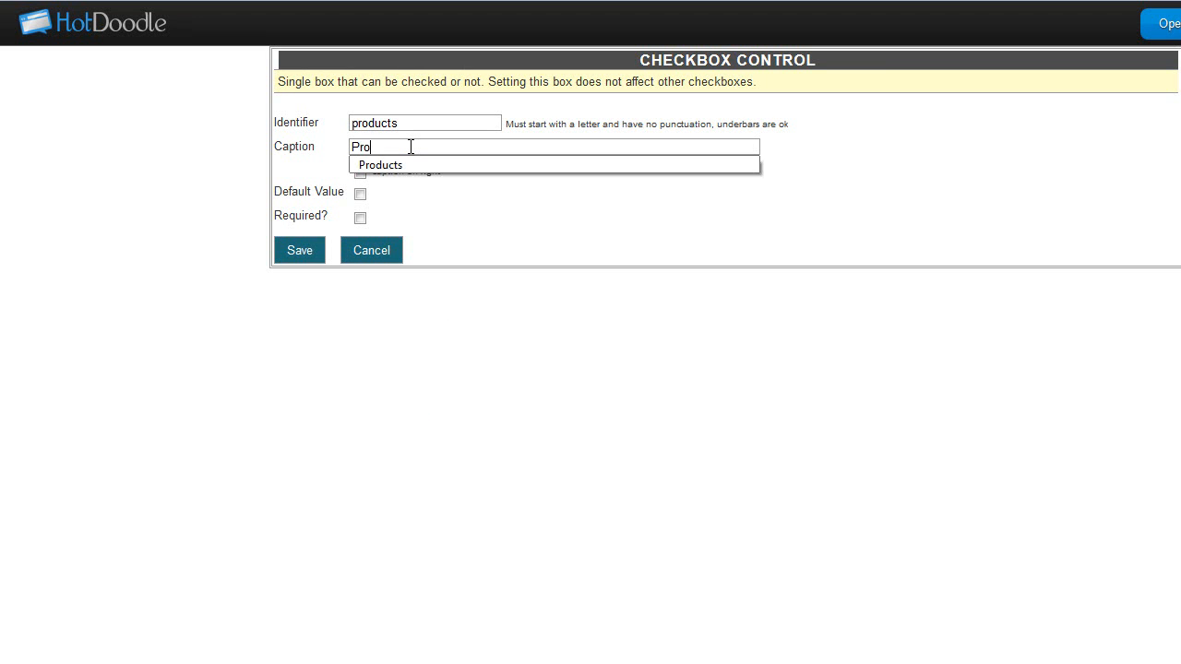
pyautogui.click(406, 168)
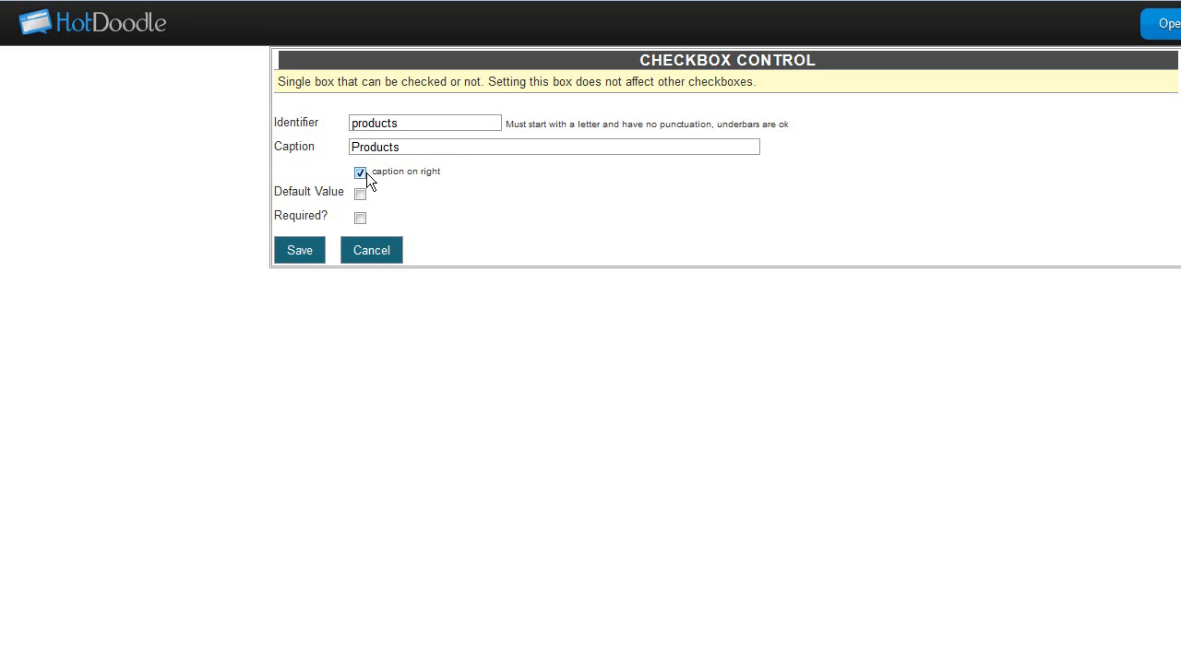
pyautogui.click(301, 254)
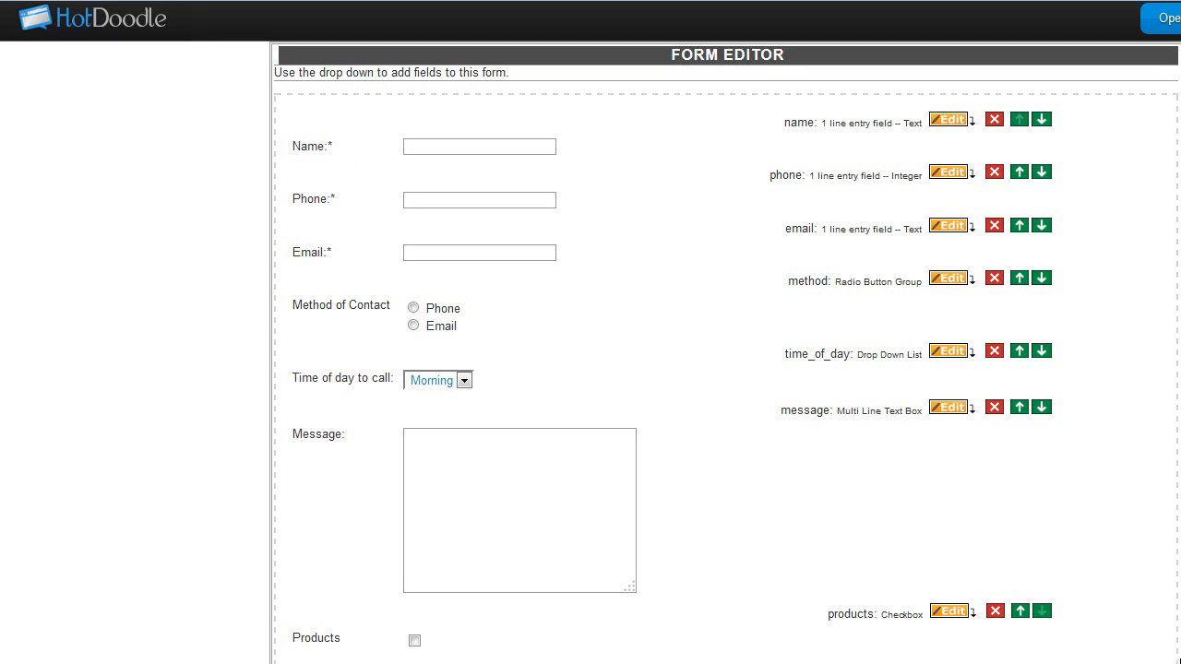
# Add another checkbox field with identifier services, caption Services and the caption on the right
pyautogui.scroll(-1, 590, 369)
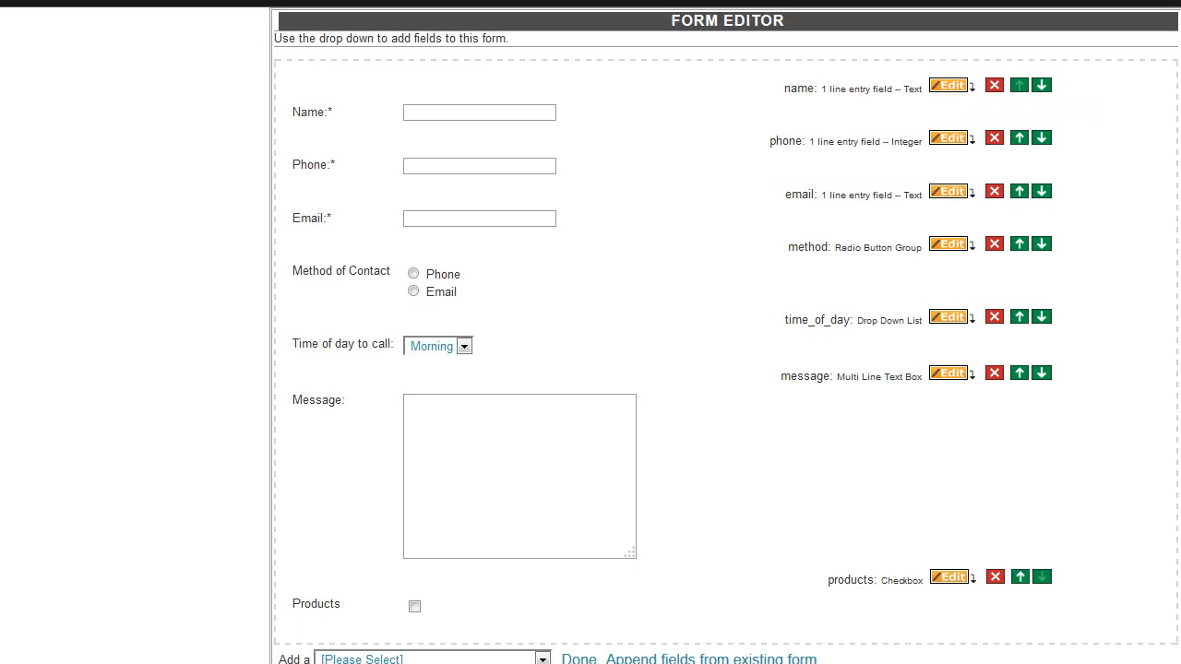
pyautogui.click(542, 649)
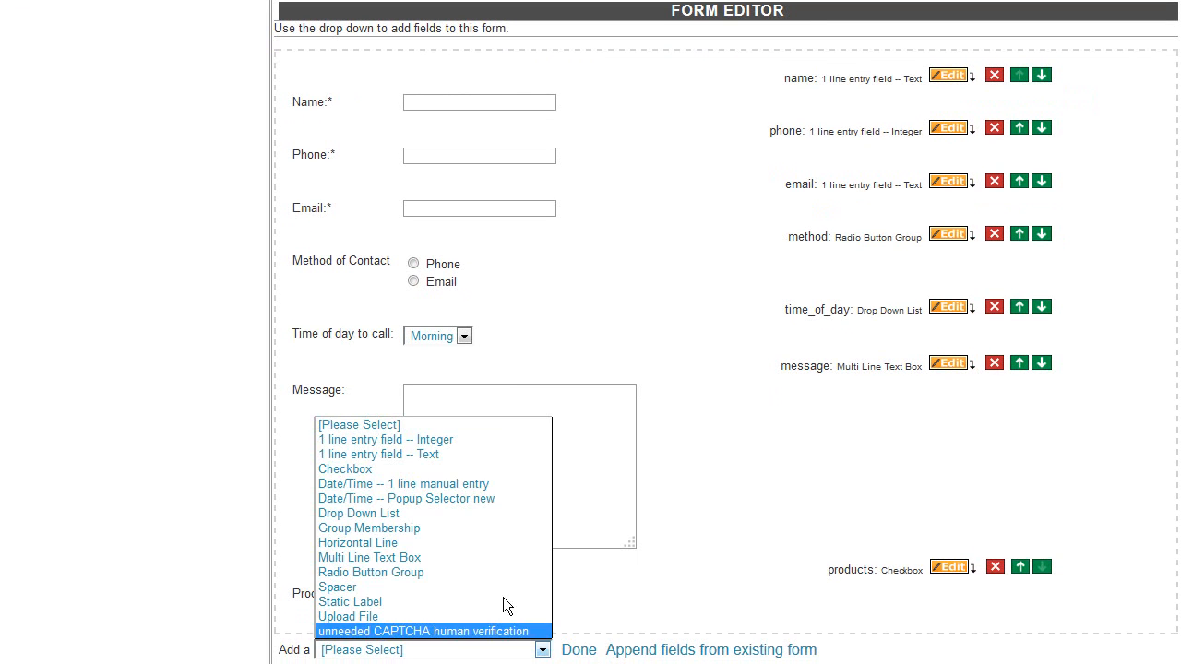
pyautogui.click(419, 469)
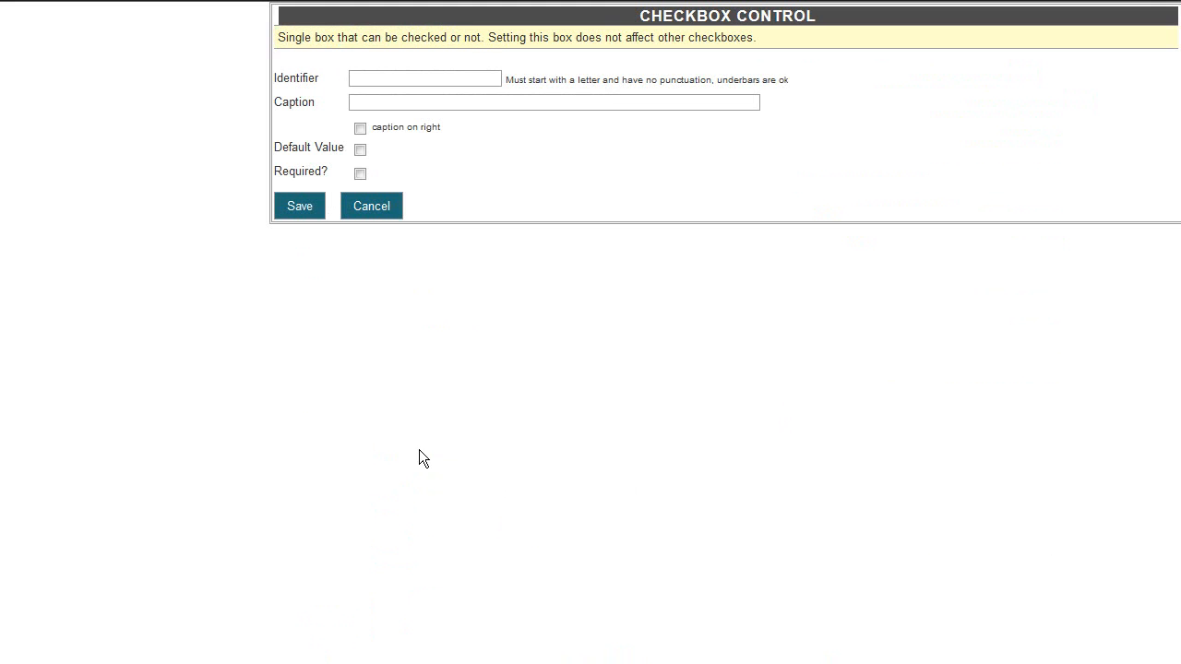
pyautogui.click(364, 78)
pyautogui.write('serv')
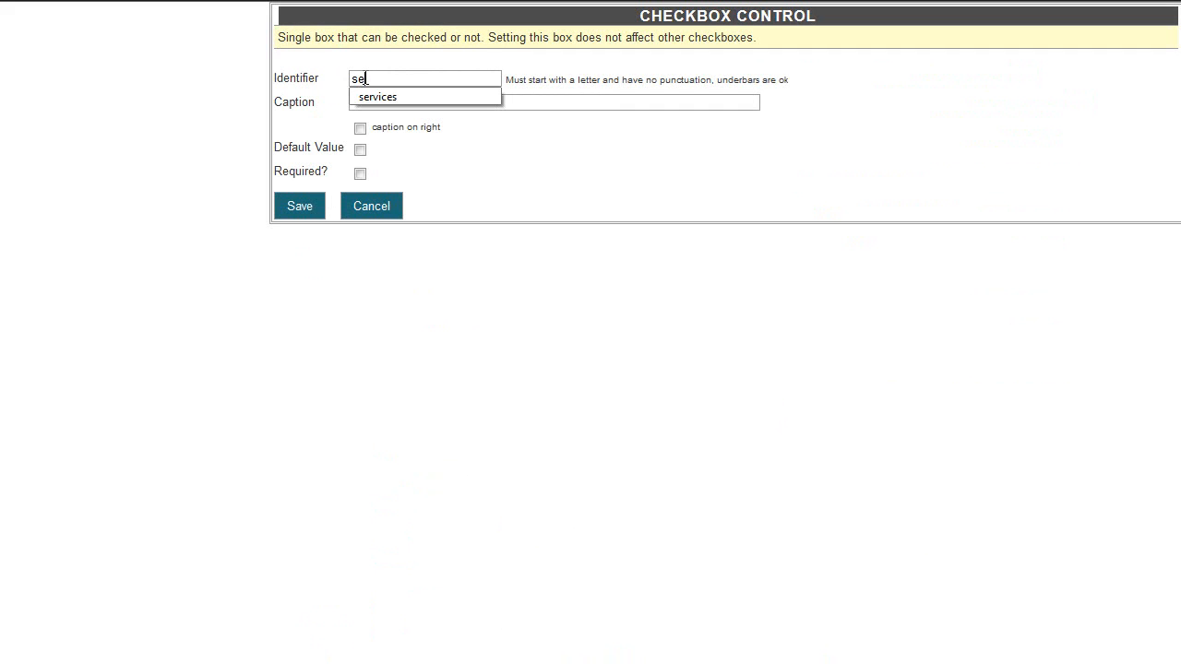
pyautogui.click(388, 100)
pyautogui.click(390, 101)
pyautogui.write('Services')
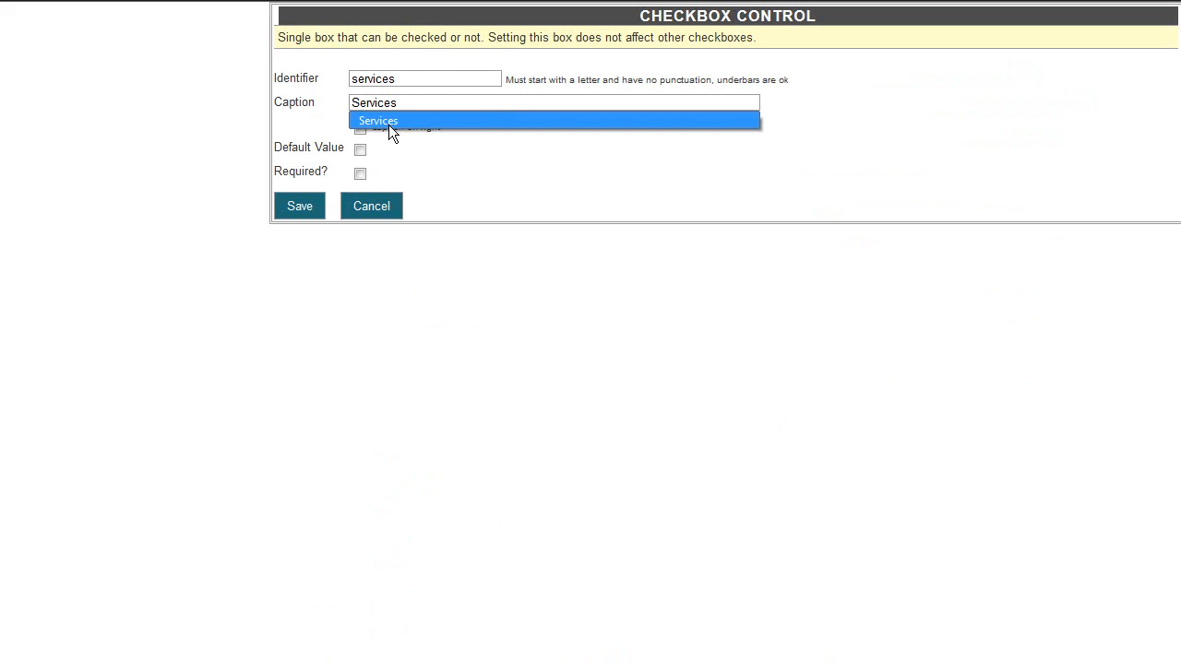
pyautogui.click(391, 122)
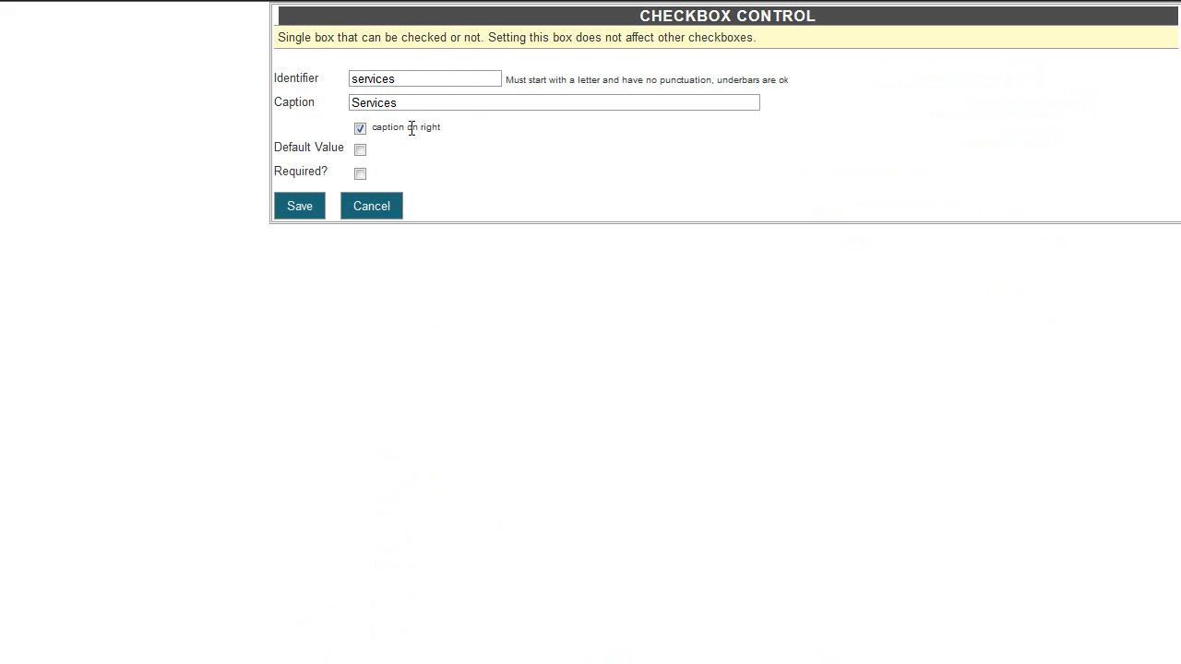
pyautogui.click(298, 207)
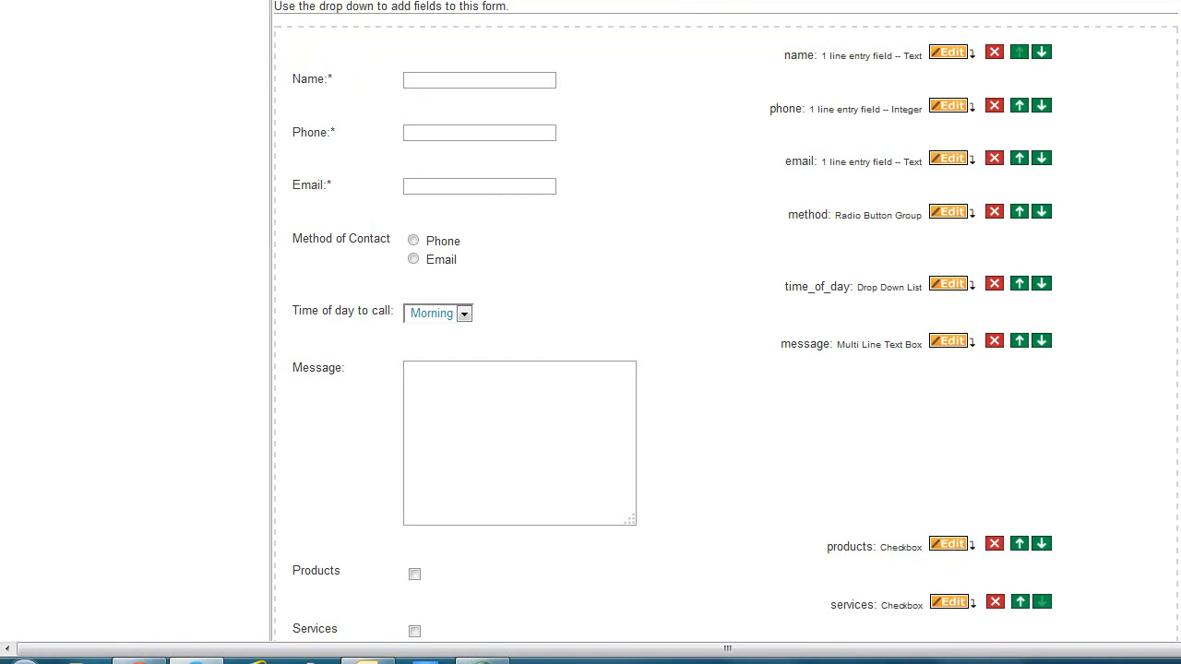
# Add a static label reading "Interested in:" to the form and save it
pyautogui.scroll(-1, 726, 320)
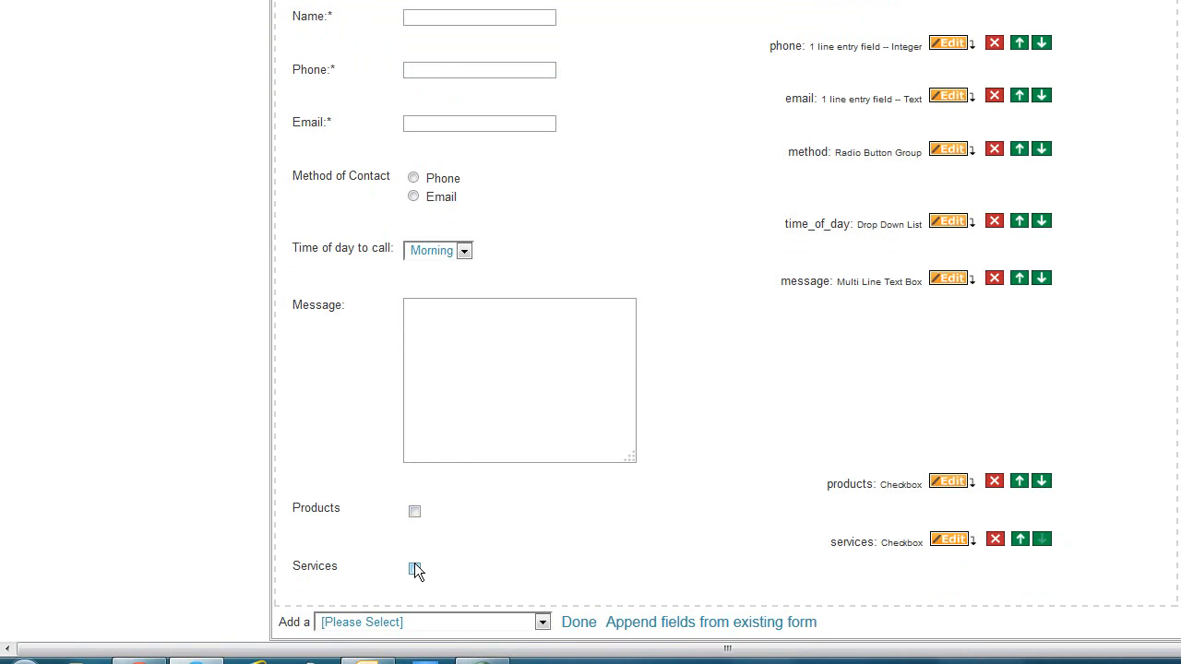
pyautogui.click(541, 622)
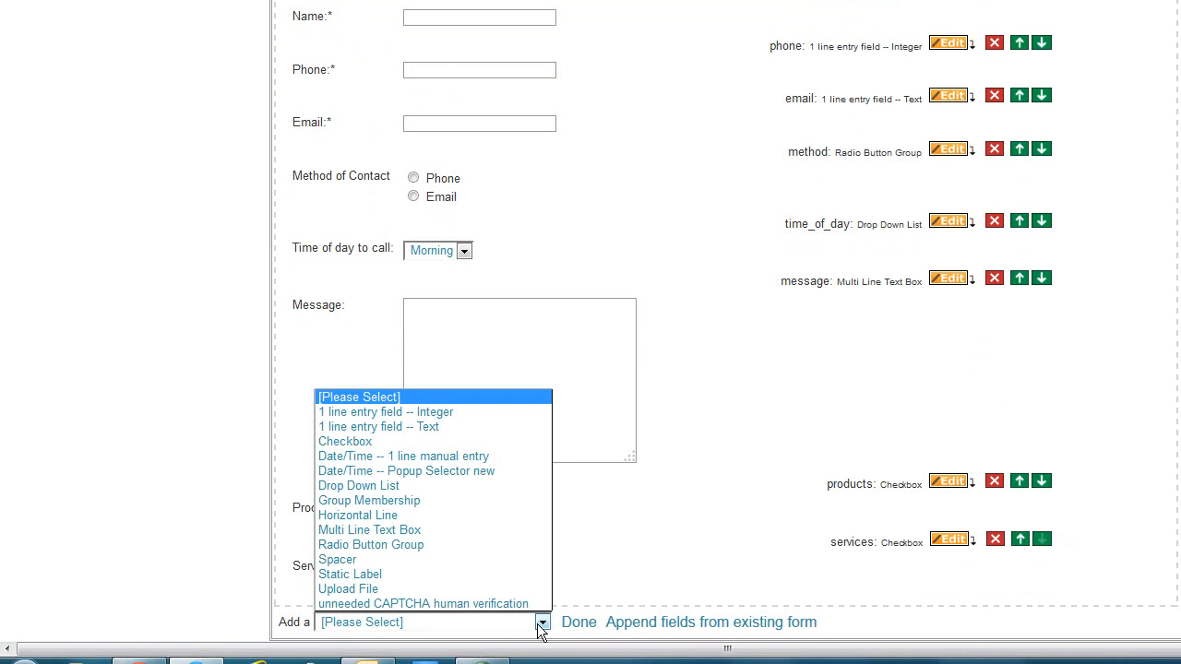
pyautogui.click(411, 574)
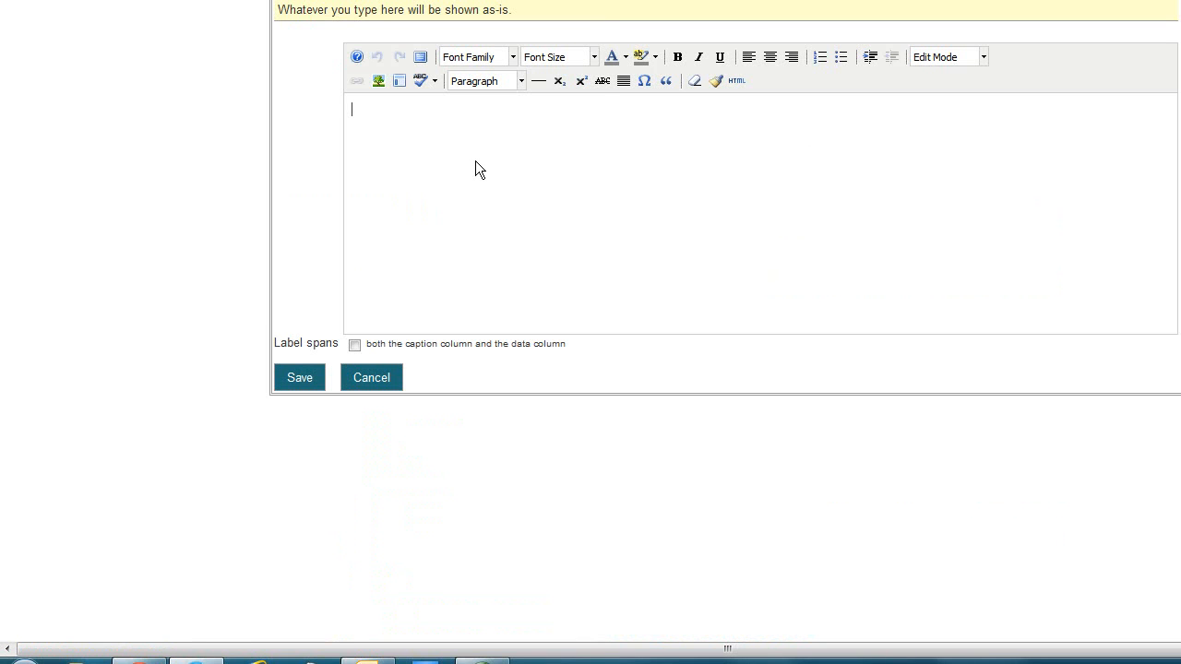
pyautogui.write('Interested in:')
pyautogui.click(300, 379)
pyautogui.scroll(-3, 985, 396)
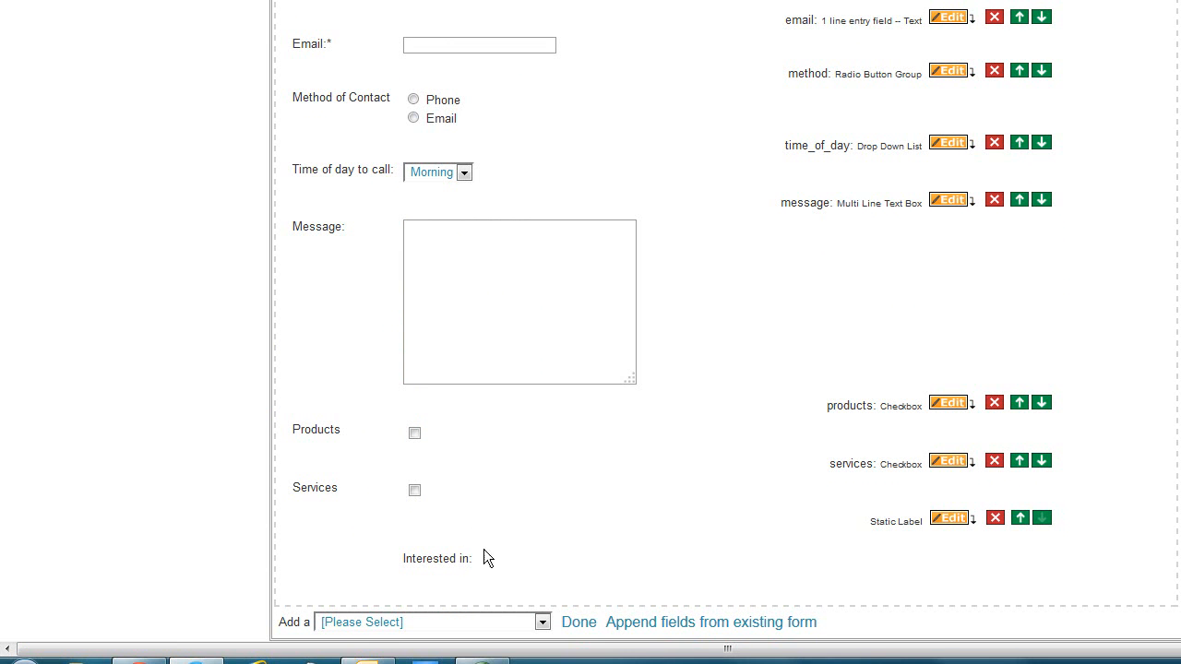
# Move the "Interested in:" label above the Products checkbox and finish editing the form fields
pyautogui.click(1021, 519)
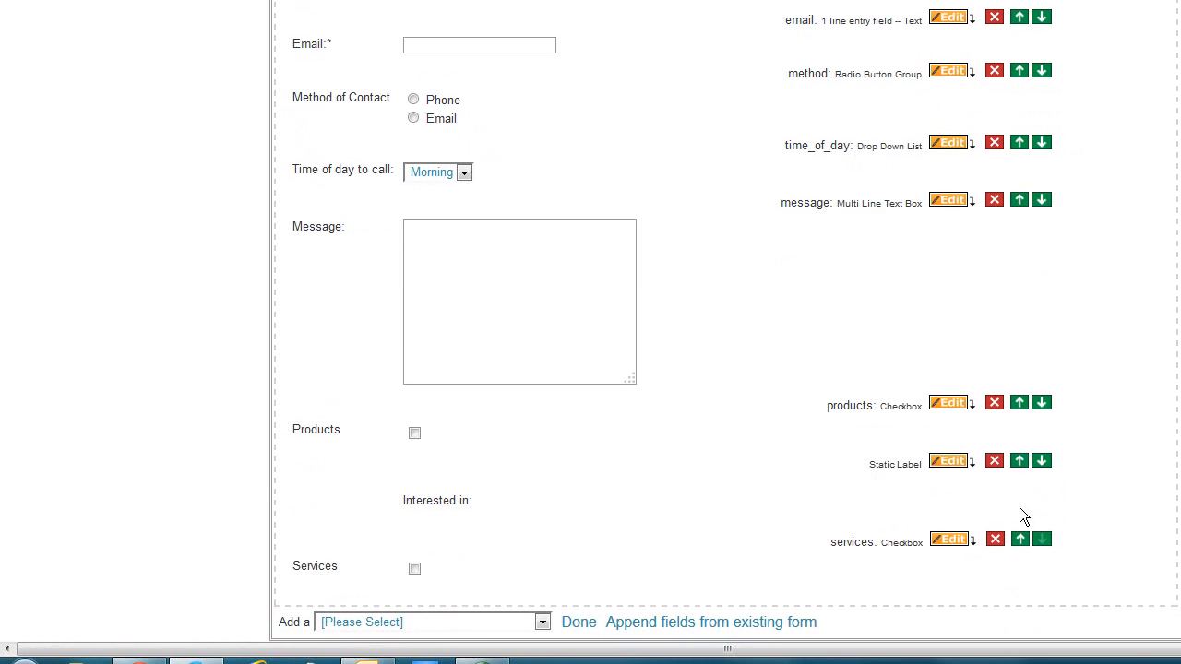
pyautogui.click(1019, 461)
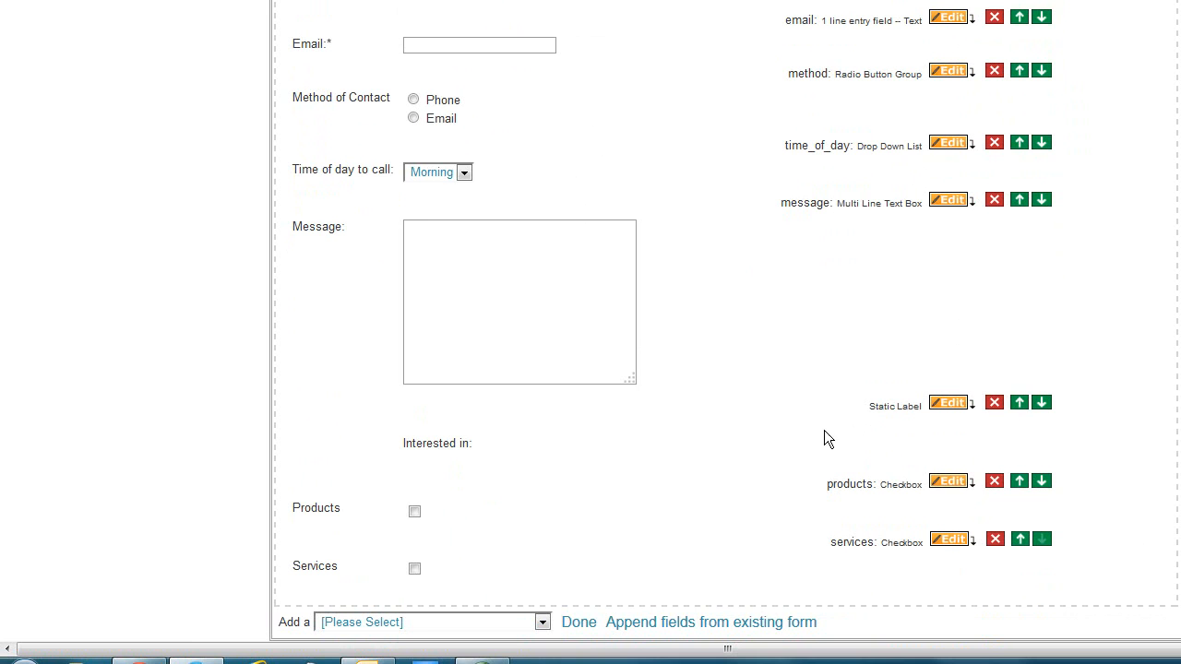
pyautogui.click(581, 623)
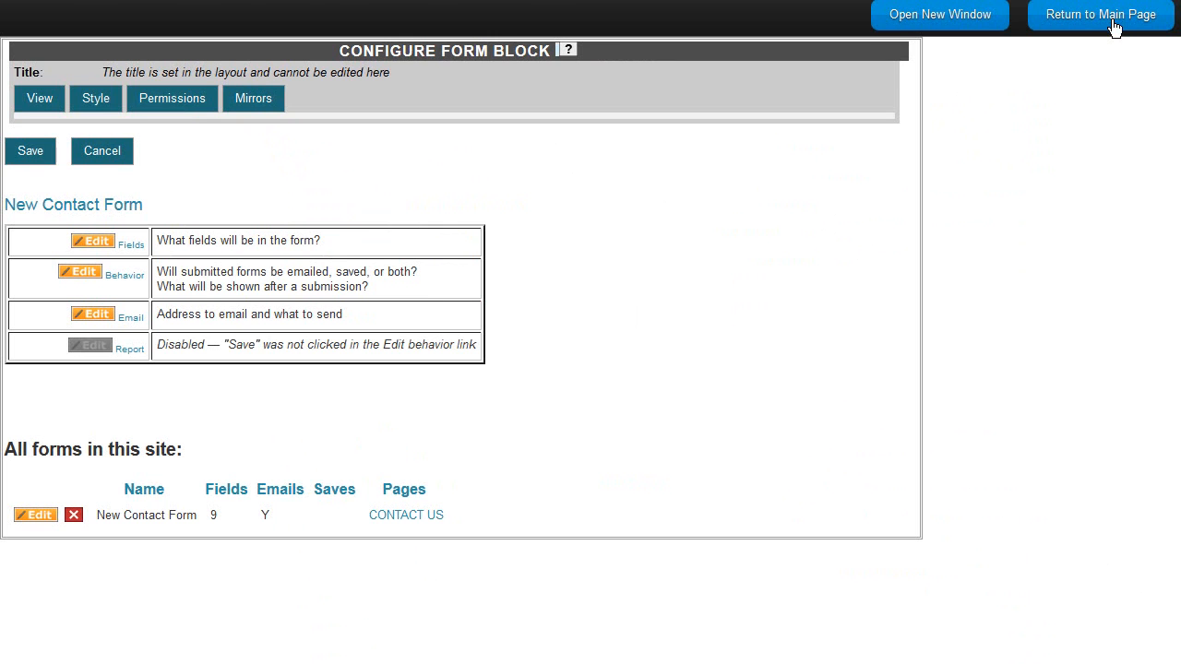
# Return to the main page and try out the Services and Products checkboxes in the contact form
pyautogui.click(1096, 30)
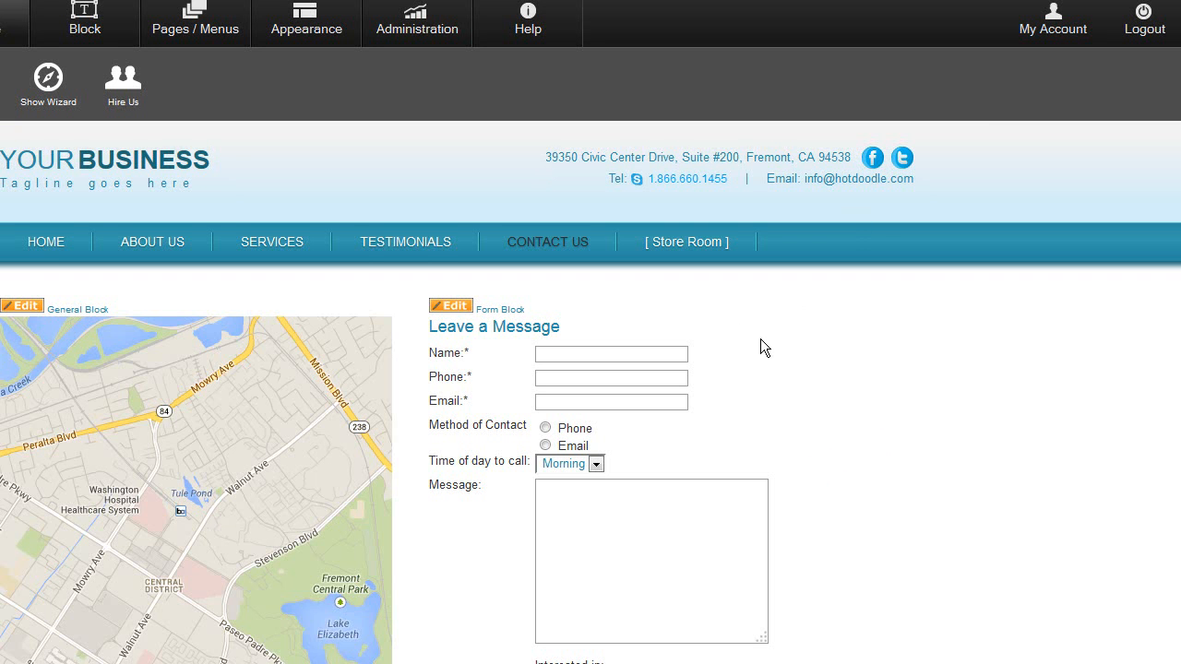
pyautogui.scroll(-3, 760, 338)
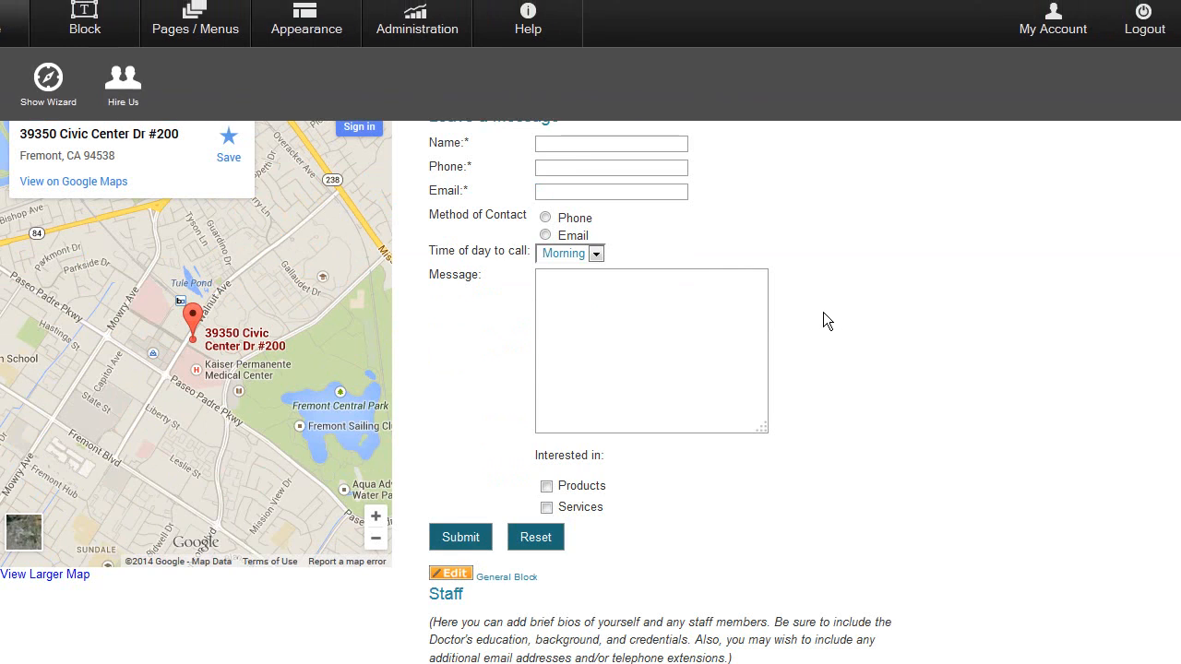
pyautogui.scroll(2, 823, 312)
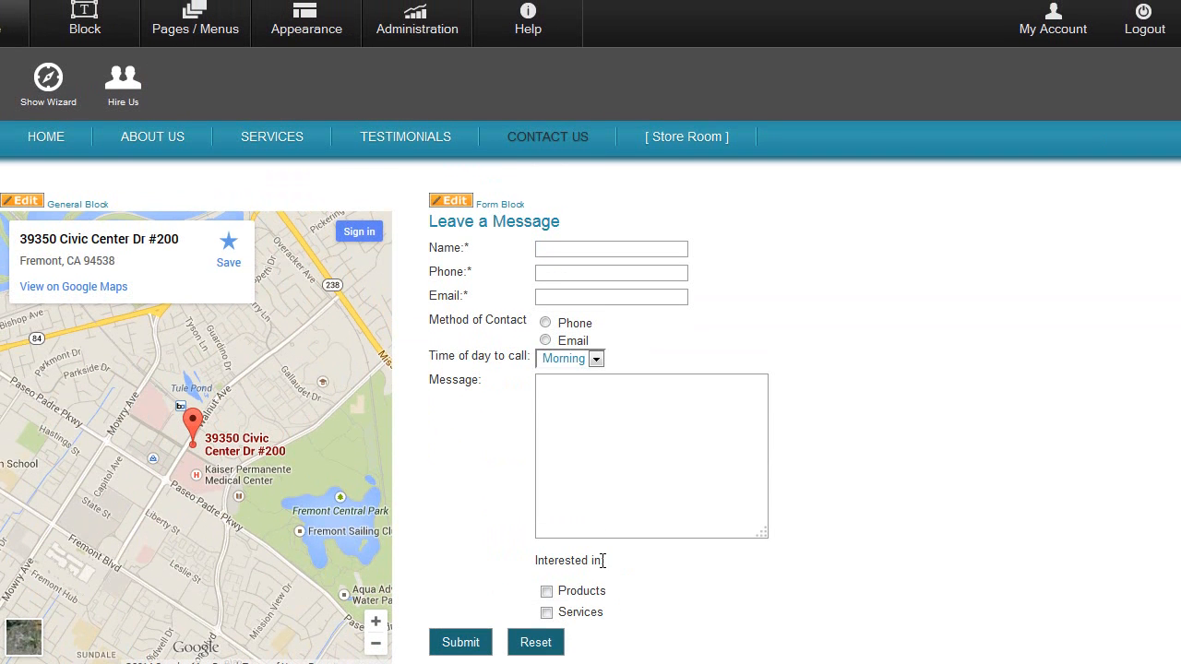
pyautogui.click(547, 612)
pyautogui.click(547, 613)
pyautogui.click(546, 592)
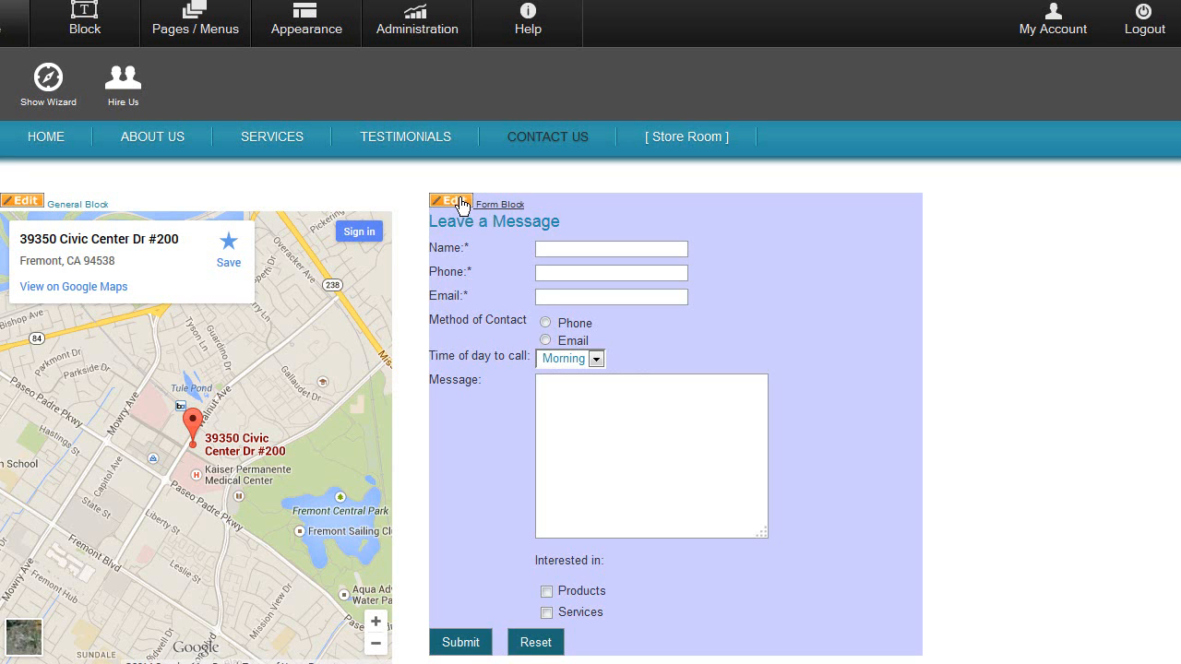
# Reopen the form's fields and make the "Interested in:" label span both the caption and data columns, saving the change
pyautogui.click(462, 204)
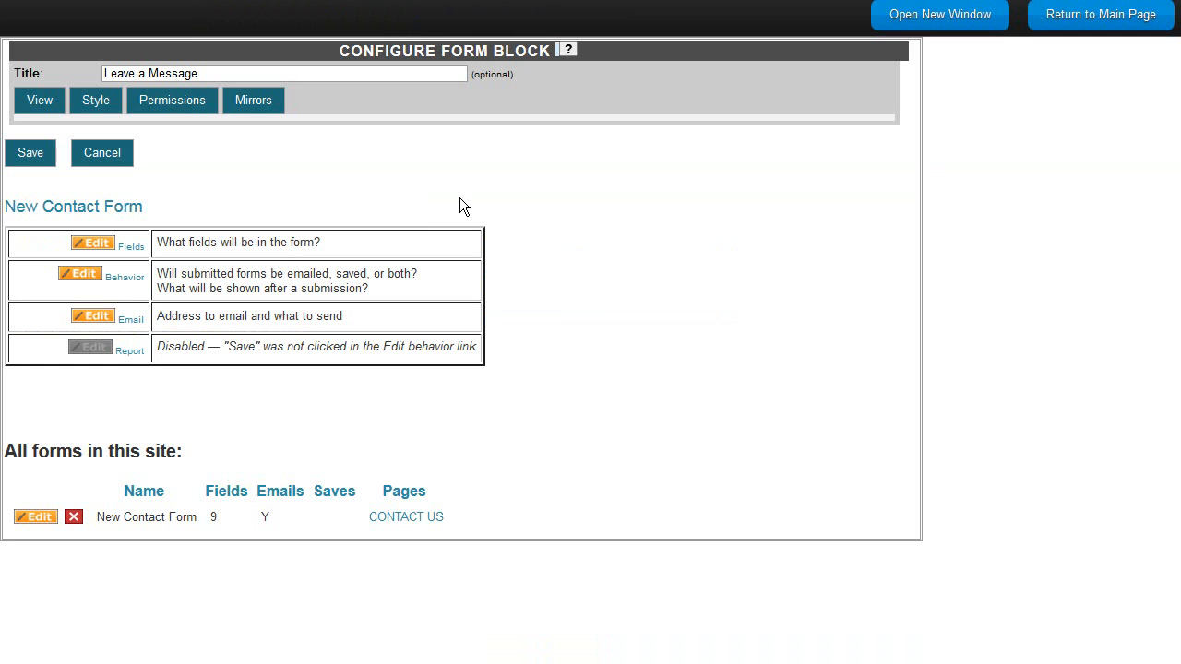
pyautogui.click(102, 246)
pyautogui.scroll(-3, 712, 410)
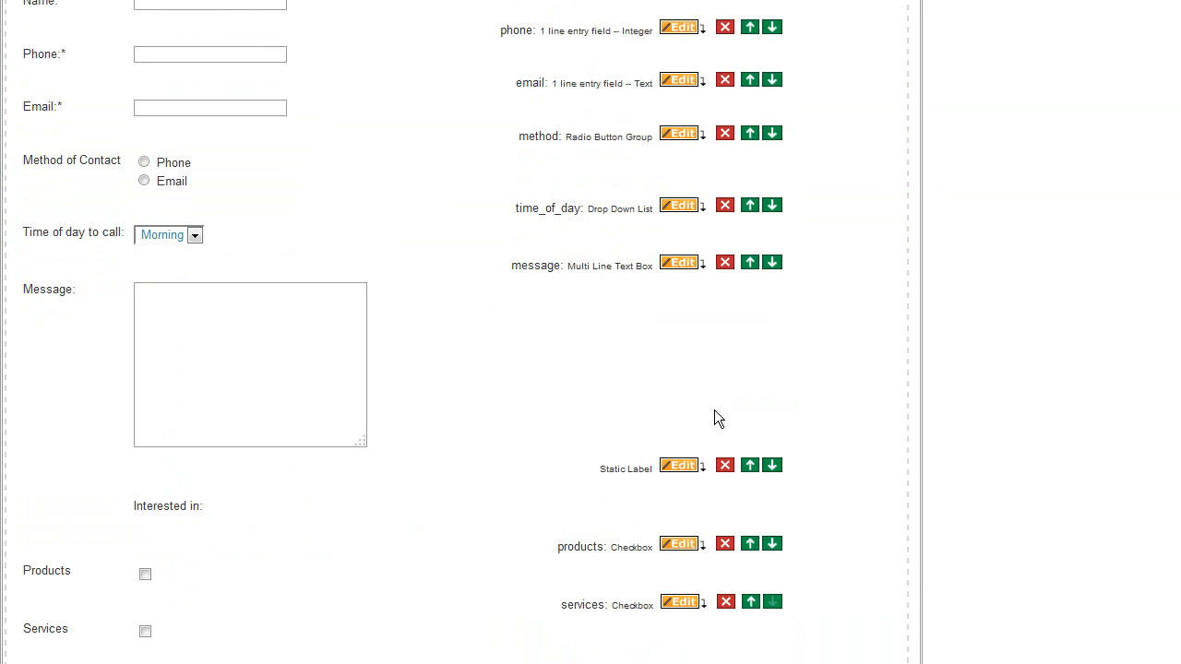
pyautogui.click(680, 468)
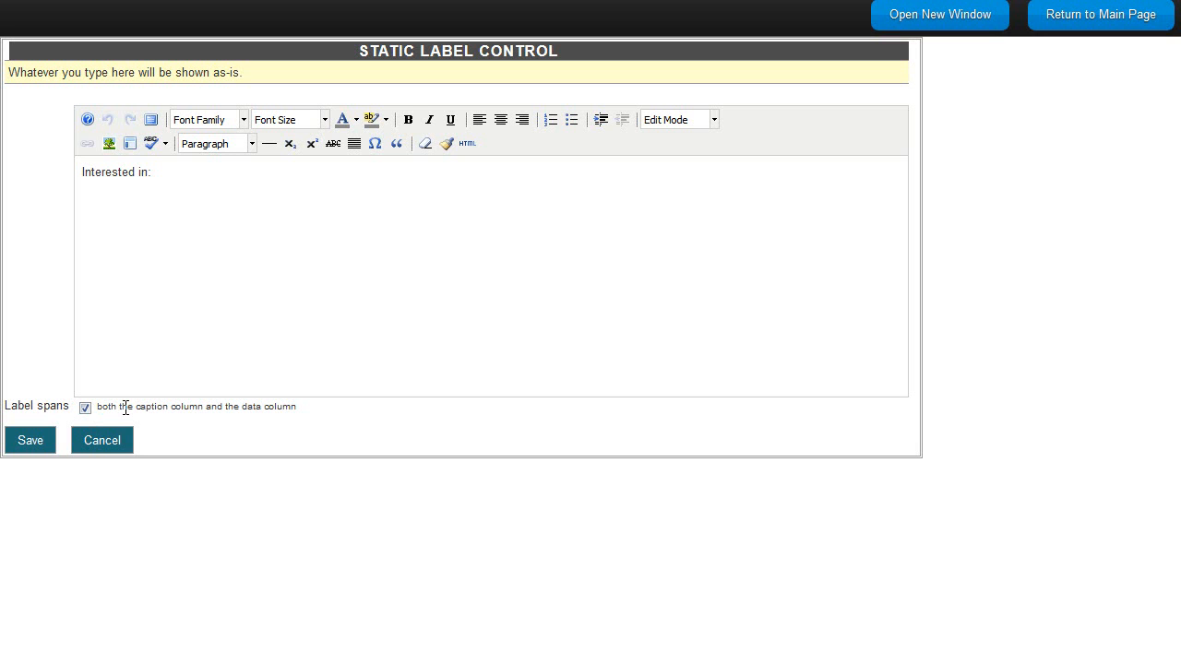
pyautogui.click(30, 441)
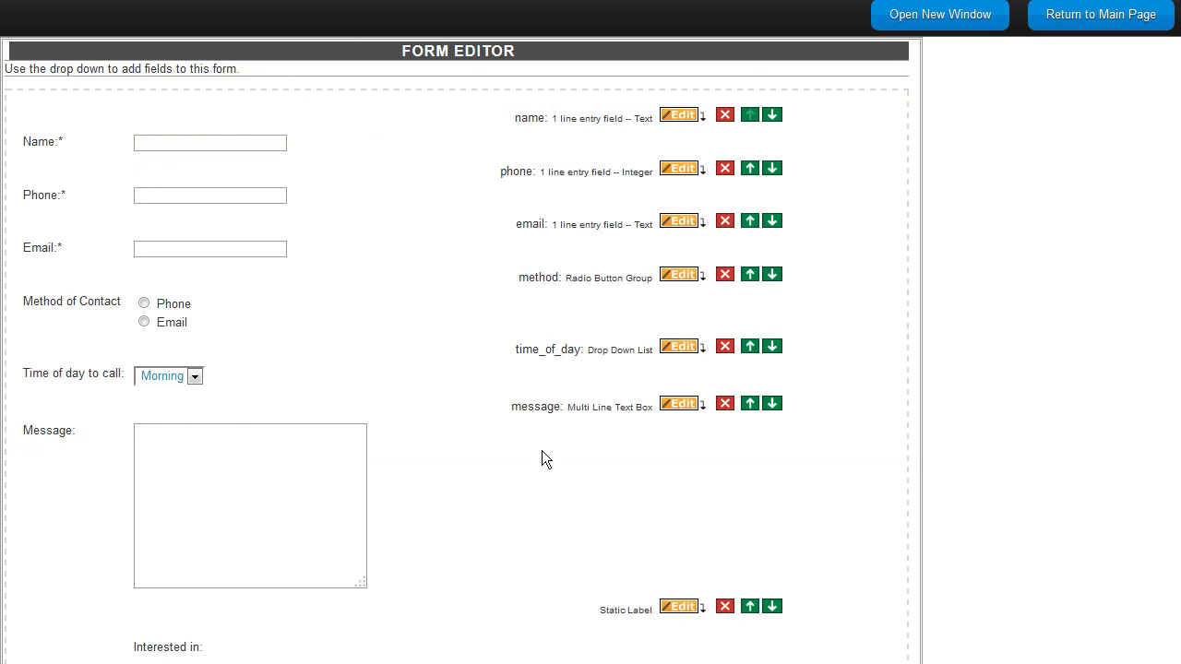
# Return to the main page and check the "Interested in:" label's alignment in the Leave a Message form
pyautogui.scroll(-1, 663, 443)
pyautogui.scroll(-3, 669, 434)
pyautogui.scroll(3, 669, 431)
pyautogui.click(1106, 20)
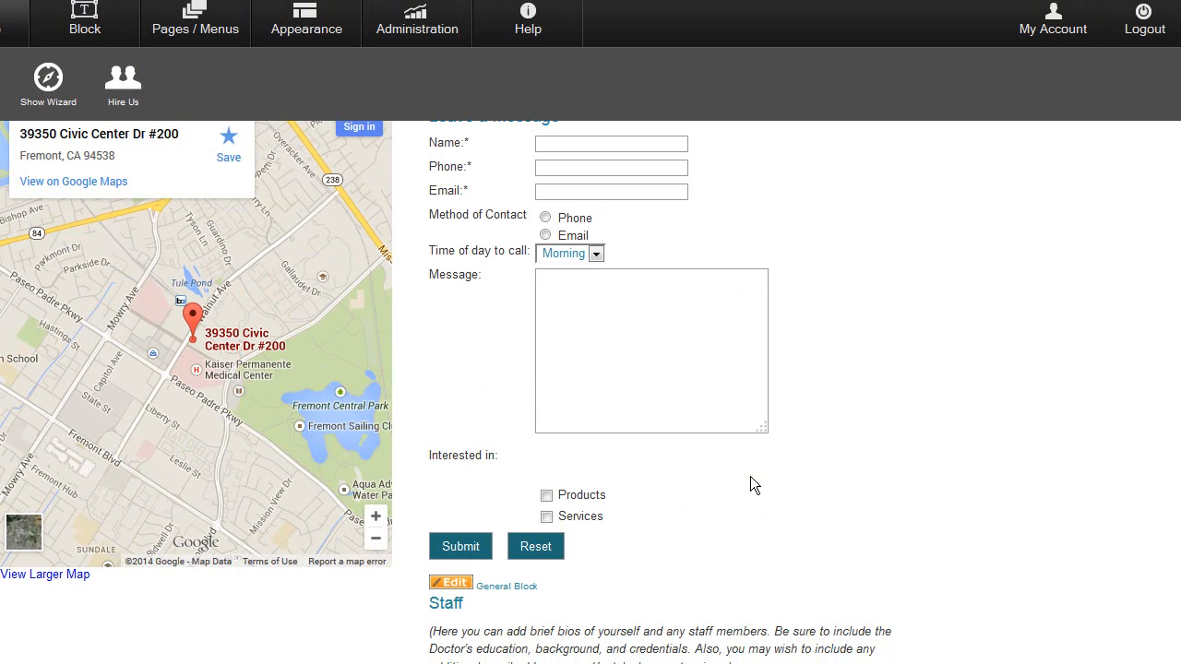
pyautogui.scroll(2, 845, 445)
pyautogui.scroll(-2, 845, 453)
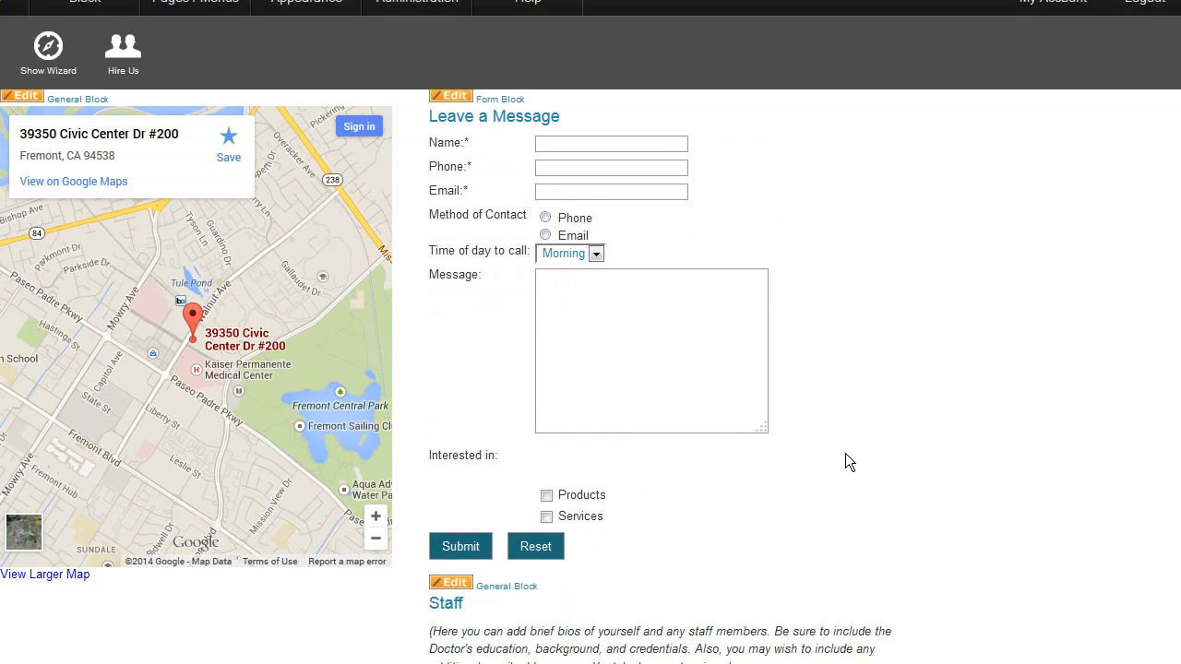